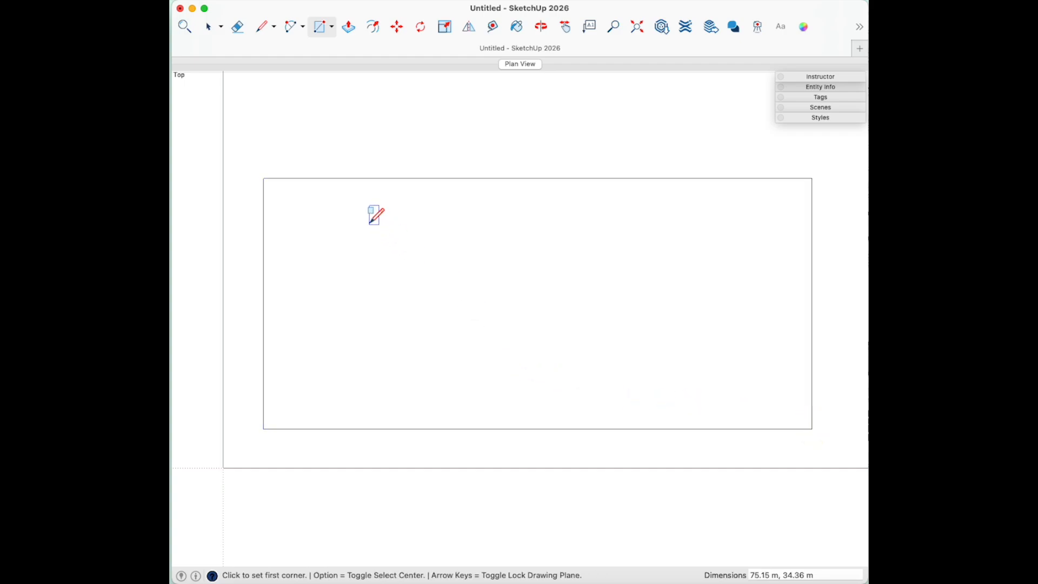
- Draw the building rectangle inside the site boundary
left_click(382, 202)
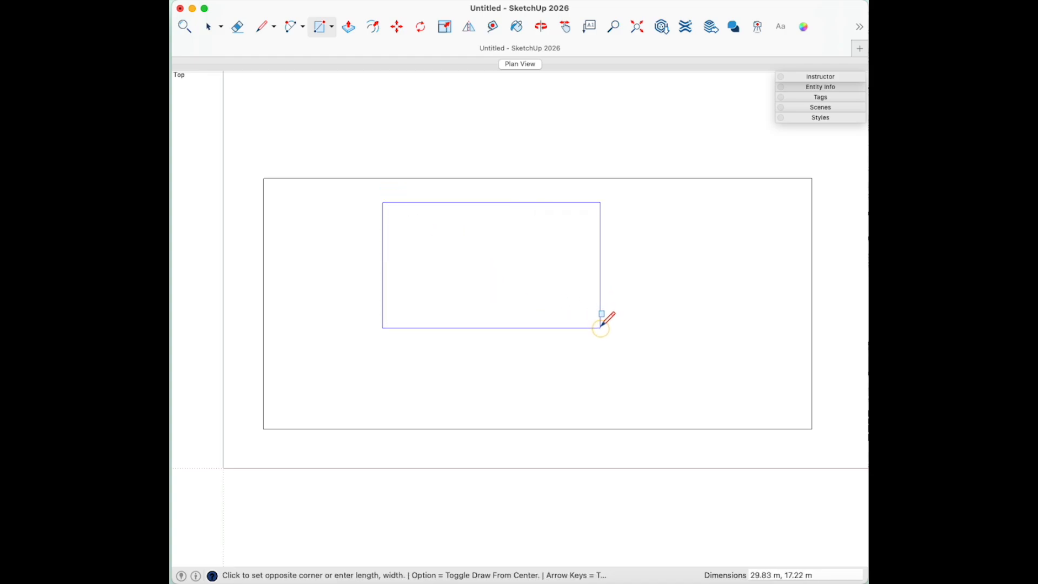
left_click(603, 327)
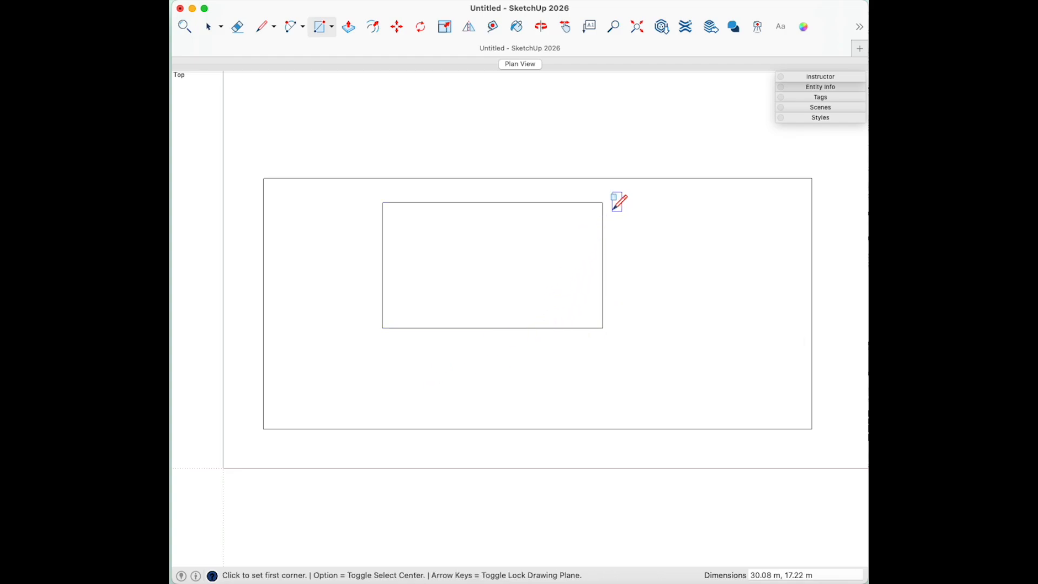
scroll(648, 203, "up", 5)
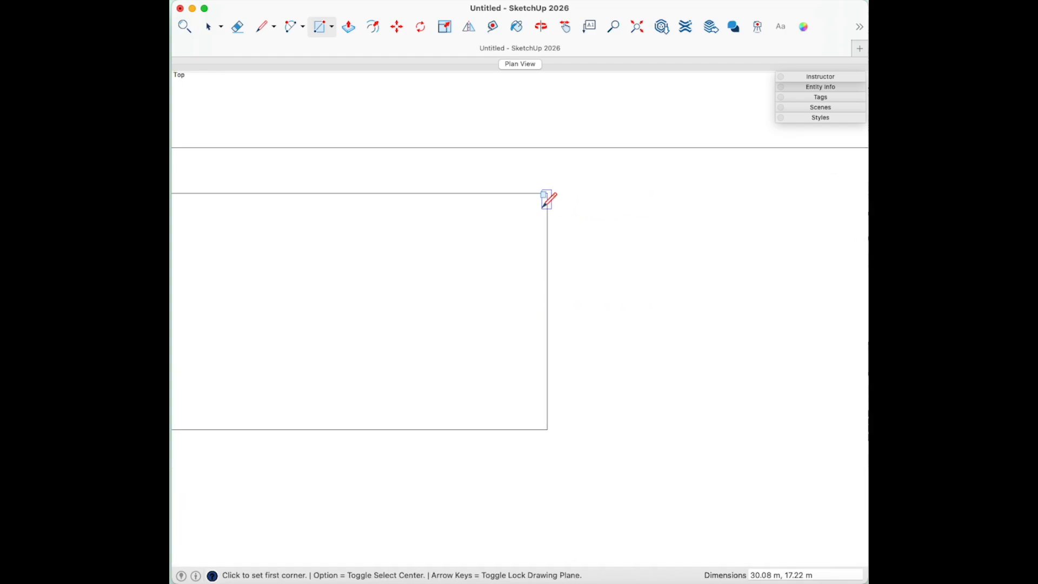
- Add two small rectangles against the building's upper-right side, including a 1.44 m by 5.26 m strip
left_click(547, 206)
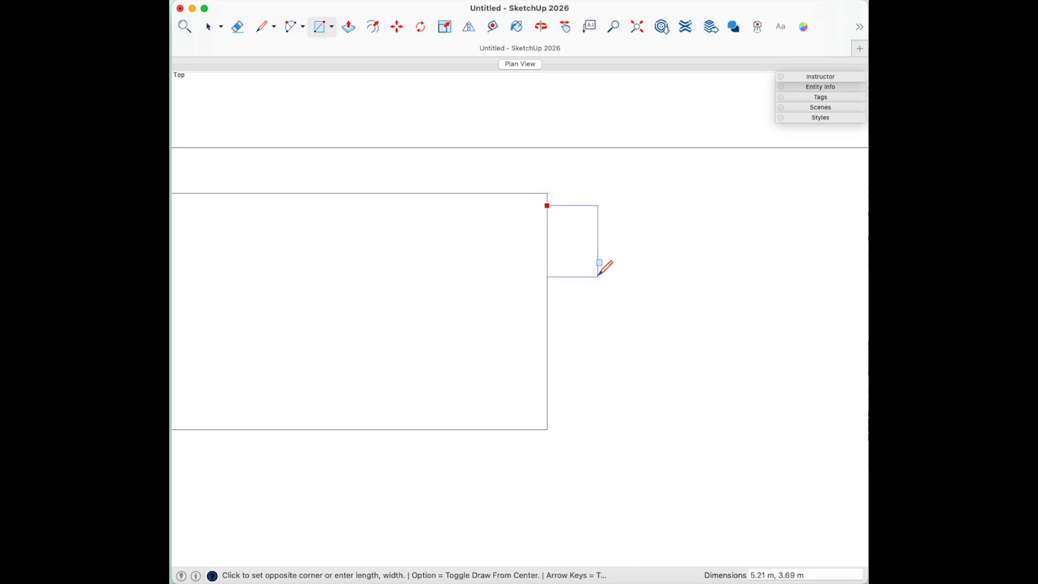
left_click(596, 278)
left_click(596, 206)
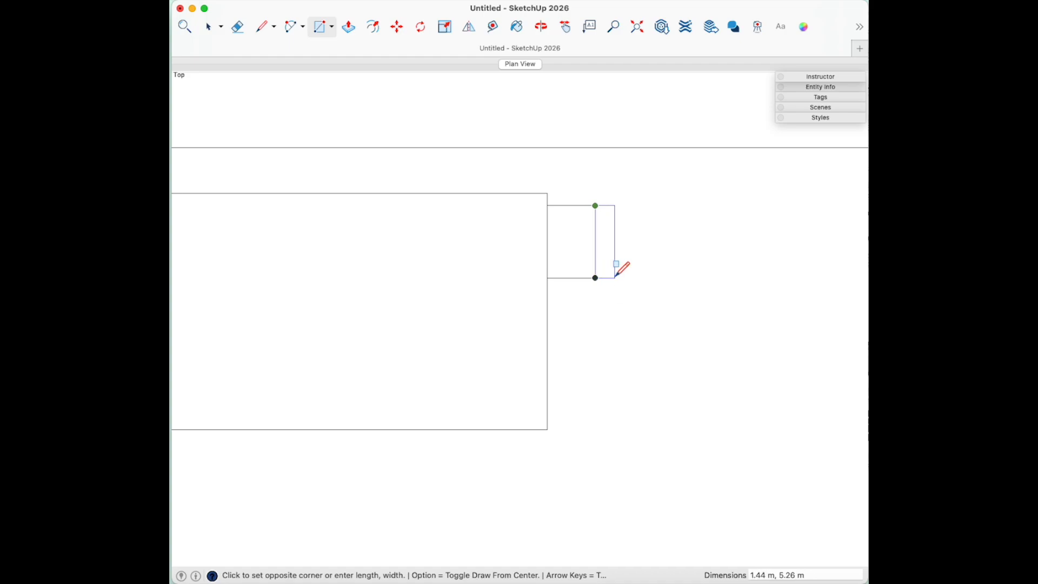
left_click(615, 278)
scroll(552, 190, "down", 4)
scroll(384, 196, "down", 4)
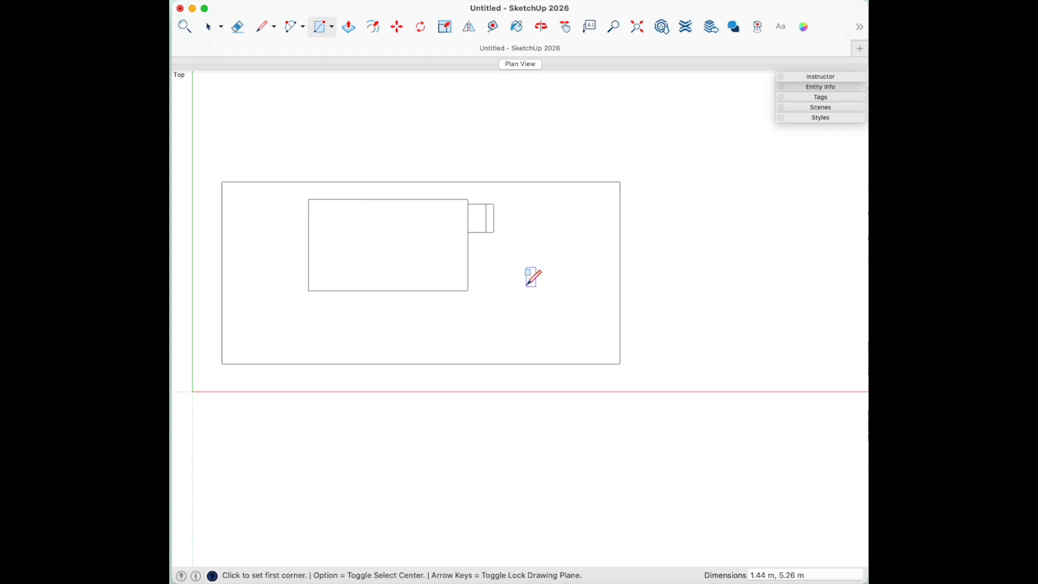
- Draw a long strip from the building past the boundary, plus a connecting rectangle down to it
left_click(467, 252)
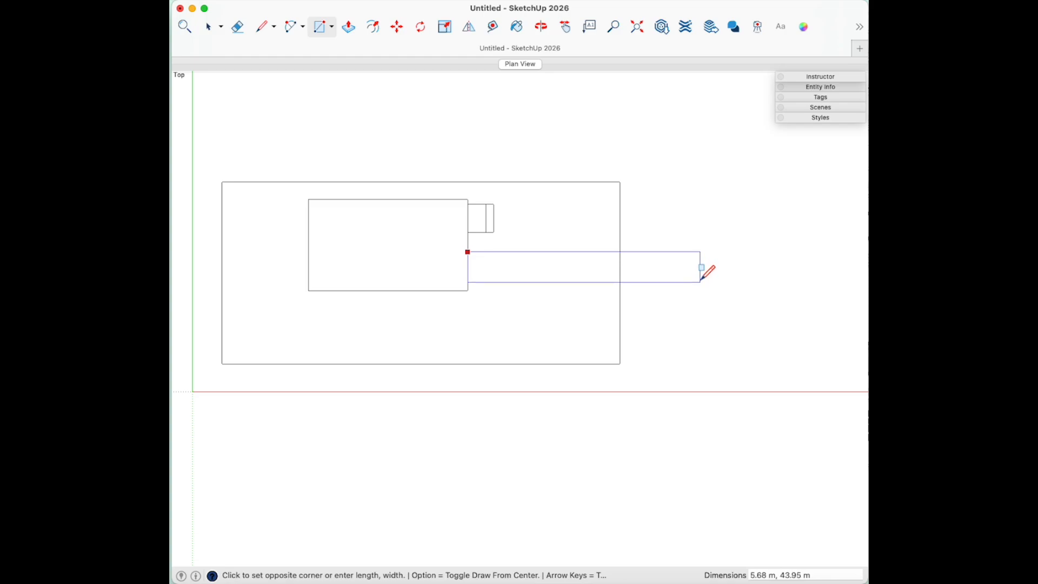
left_click(701, 281)
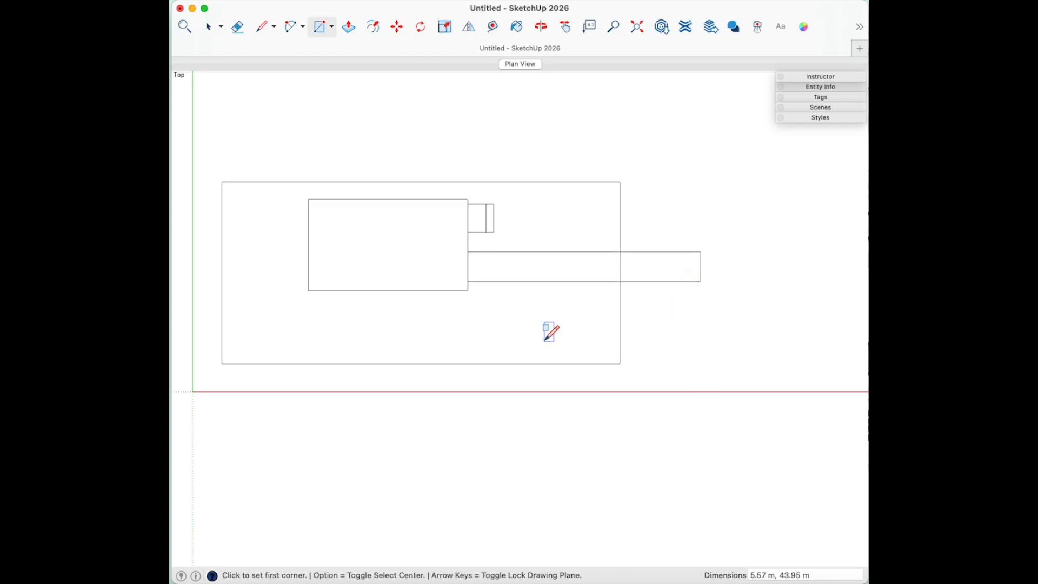
scroll(507, 224, "up", 1)
scroll(507, 224, "up", 1)
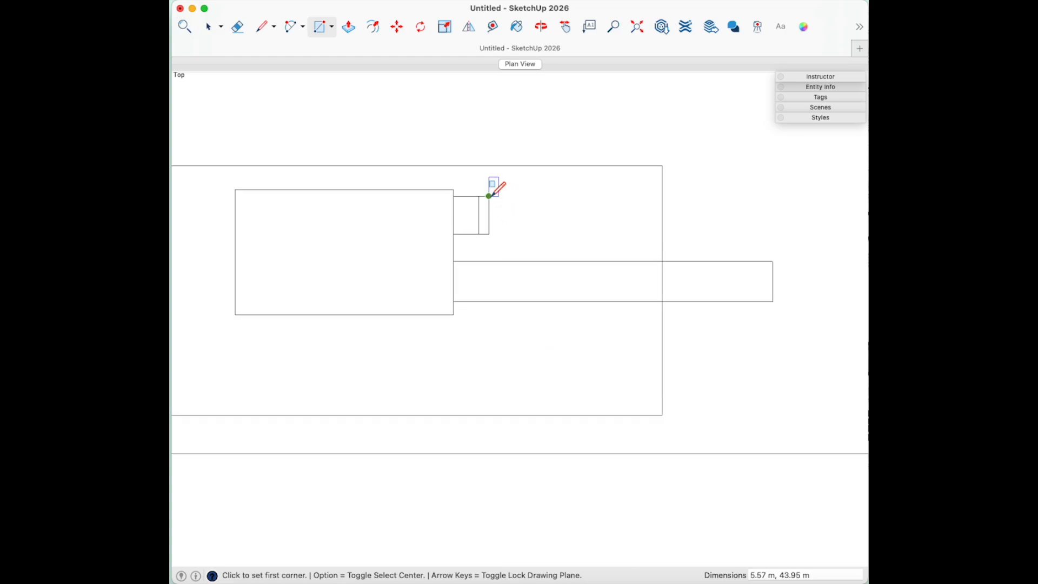
left_click(490, 196)
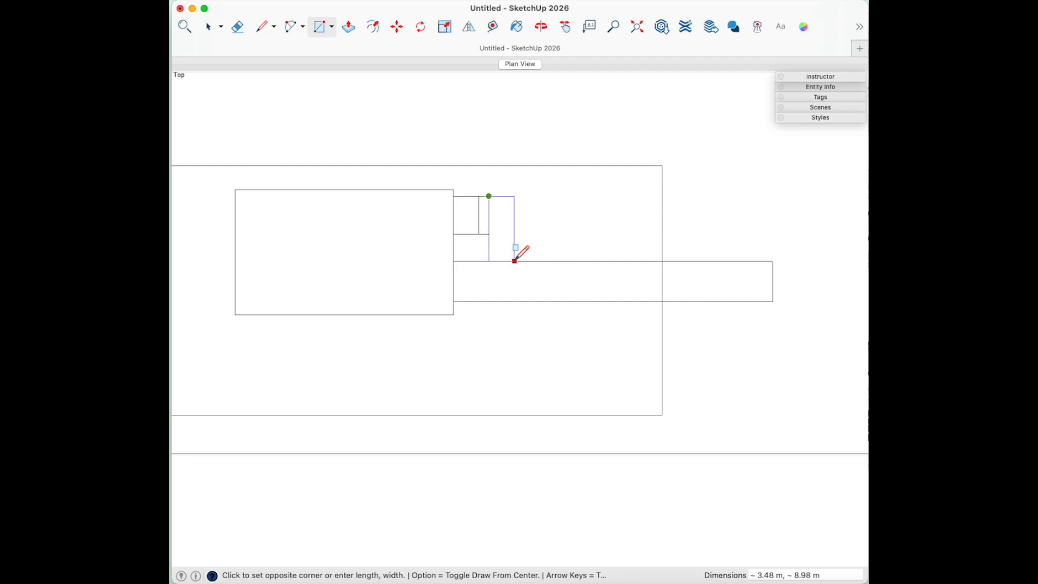
left_click(514, 261)
- Draw a tall 5.83 m by 46.13 m rectangle crossing the long strip
scroll(595, 254, "down", 5)
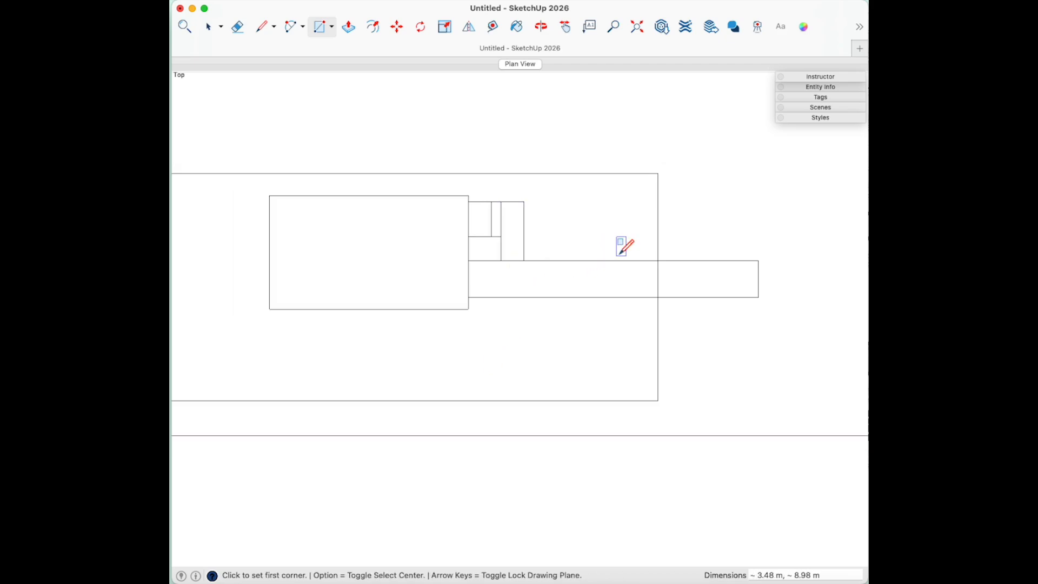
scroll(442, 266, "down", 1)
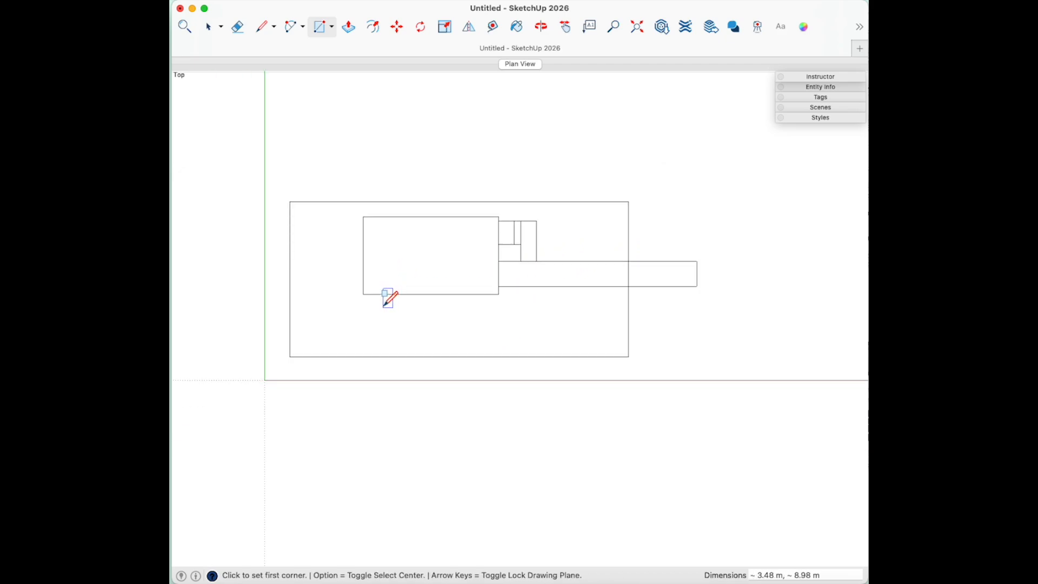
scroll(712, 232, "up", 2)
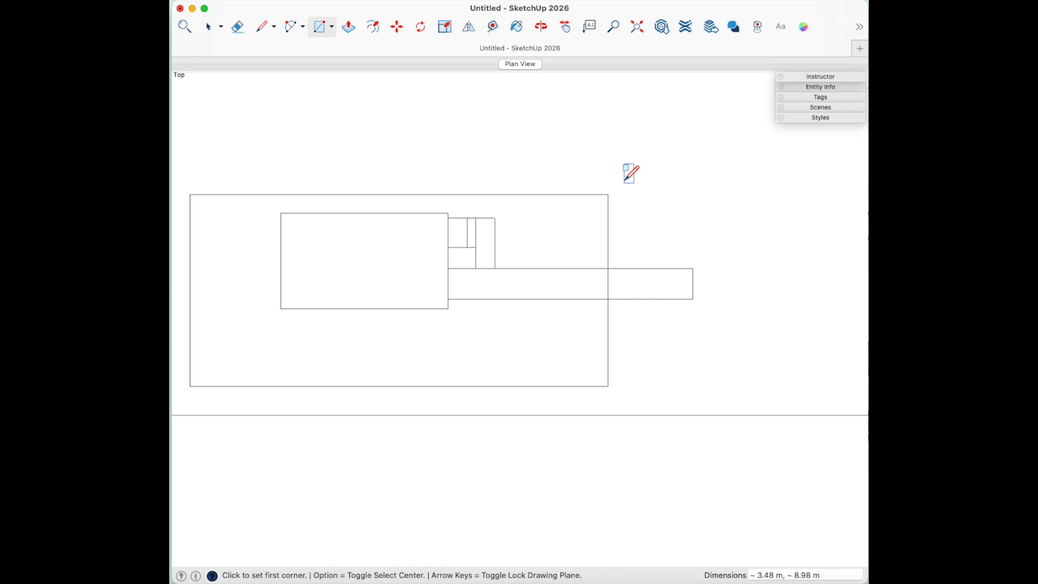
left_click(631, 154)
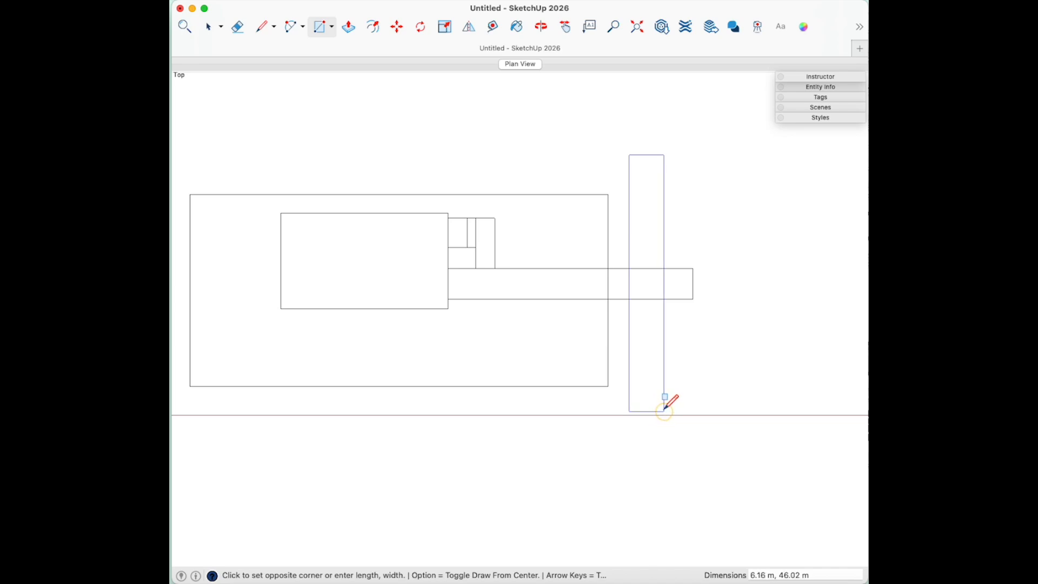
left_click(663, 410)
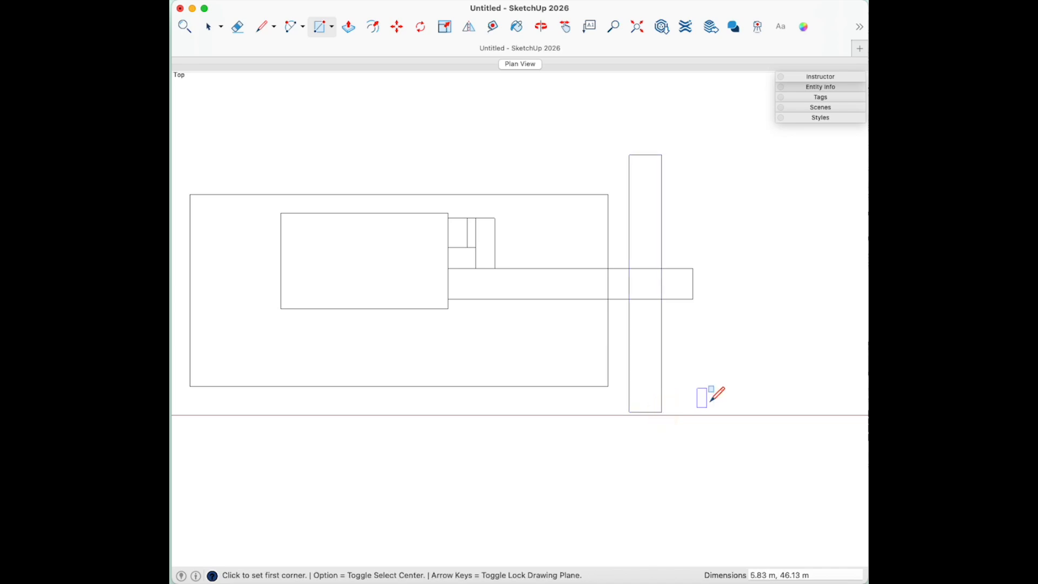
- Erase the two strip edges running through the tall rectangle
left_click(240, 33)
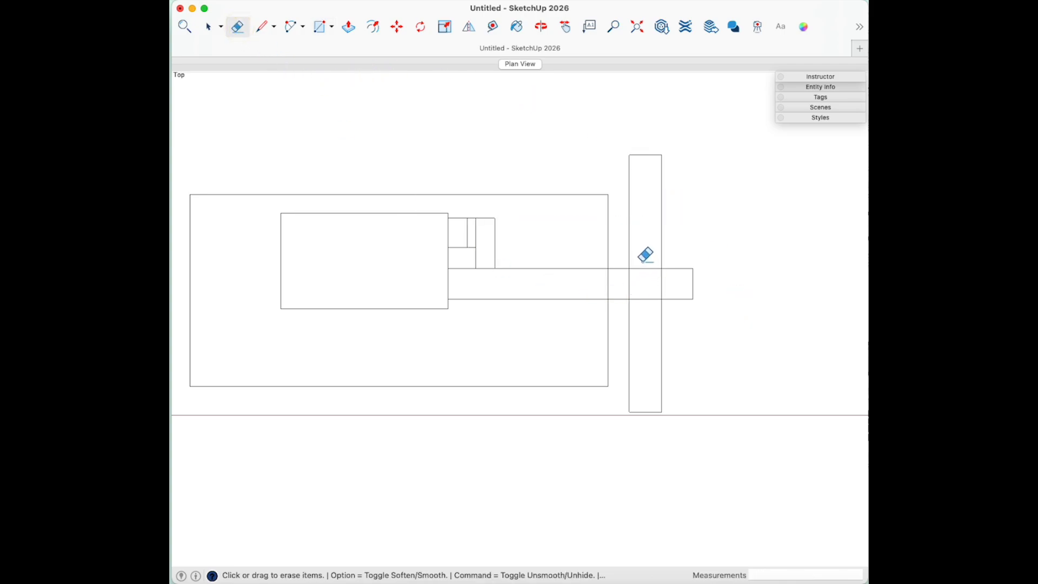
left_click_drag(643, 261, 644, 312)
- Draw a 17.19 m by 12.98 m rectangle hanging below the building's lower-left edge
left_click(321, 27)
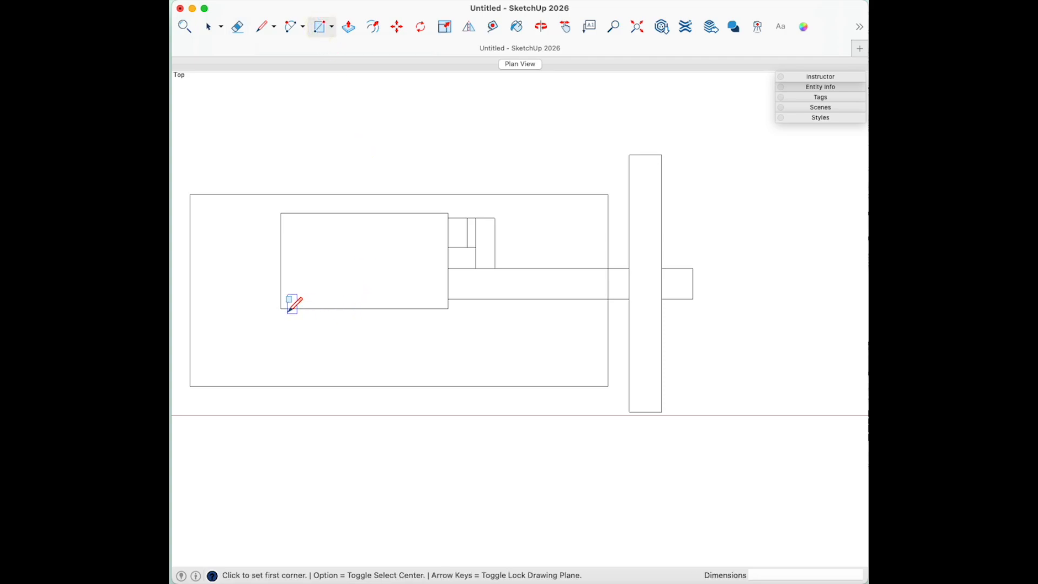
scroll(241, 320, "up", 3)
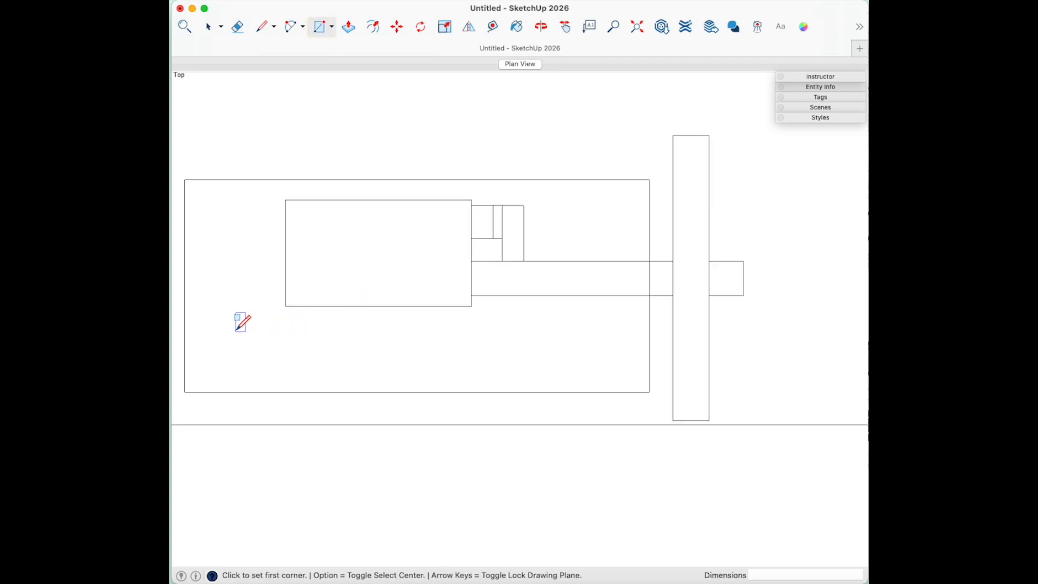
left_click(307, 300)
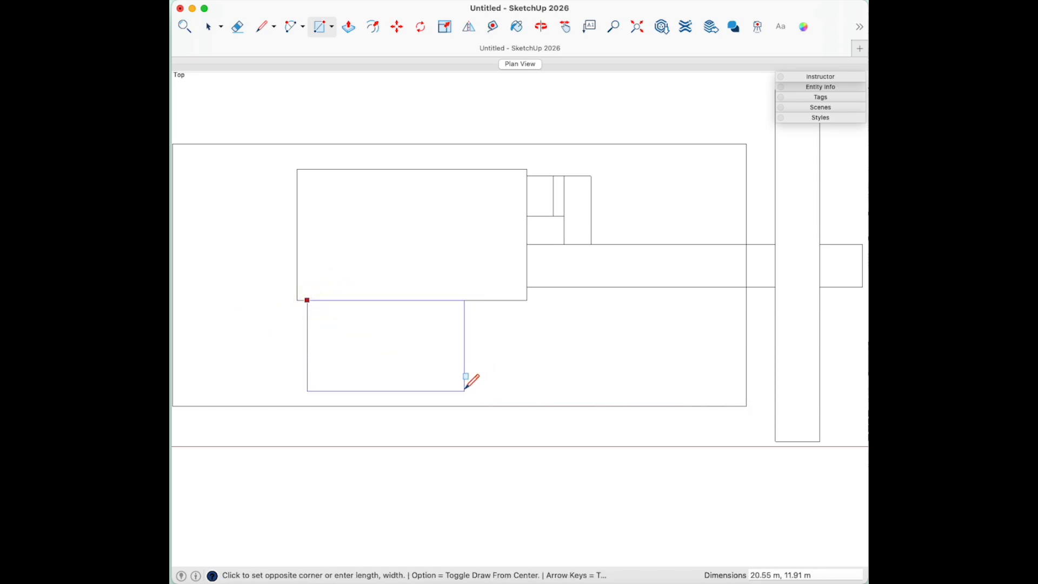
scroll(458, 394, "up", 3)
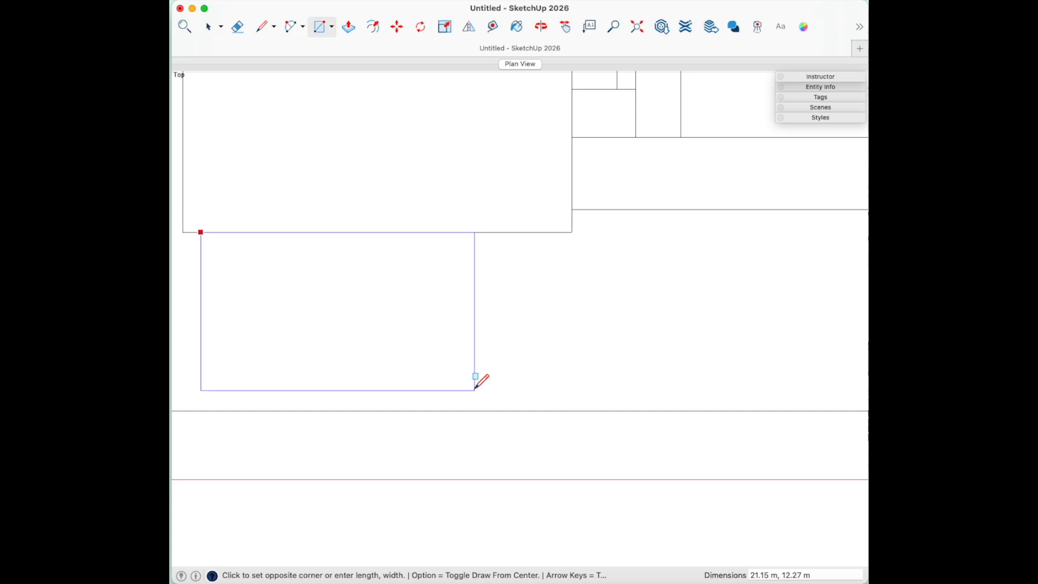
scroll(373, 385, "up", 1)
scroll(616, 366, "down", 2)
scroll(498, 381, "up", 3)
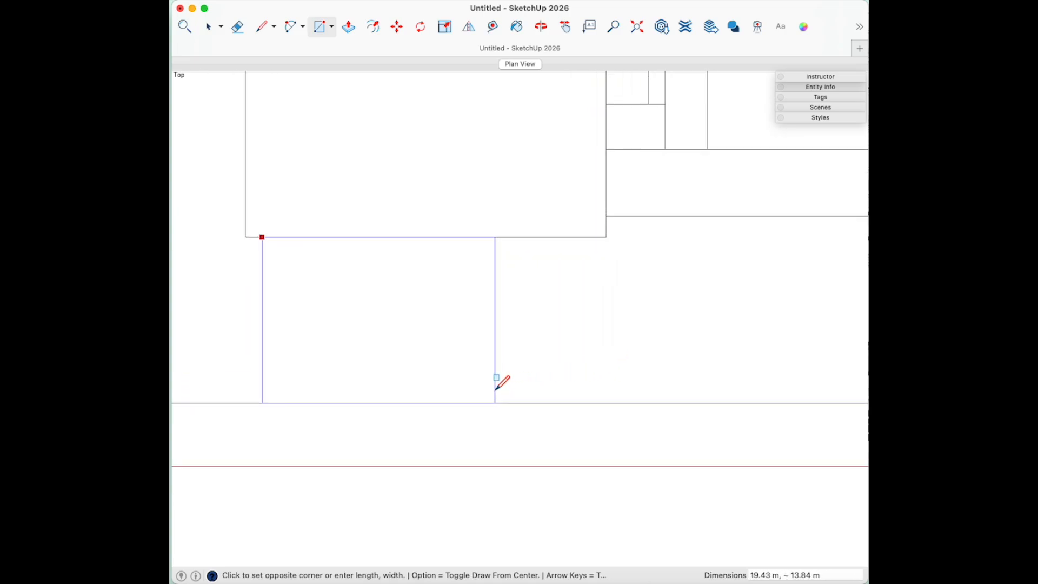
scroll(389, 381, "up", 2)
scroll(662, 380, "down", 3)
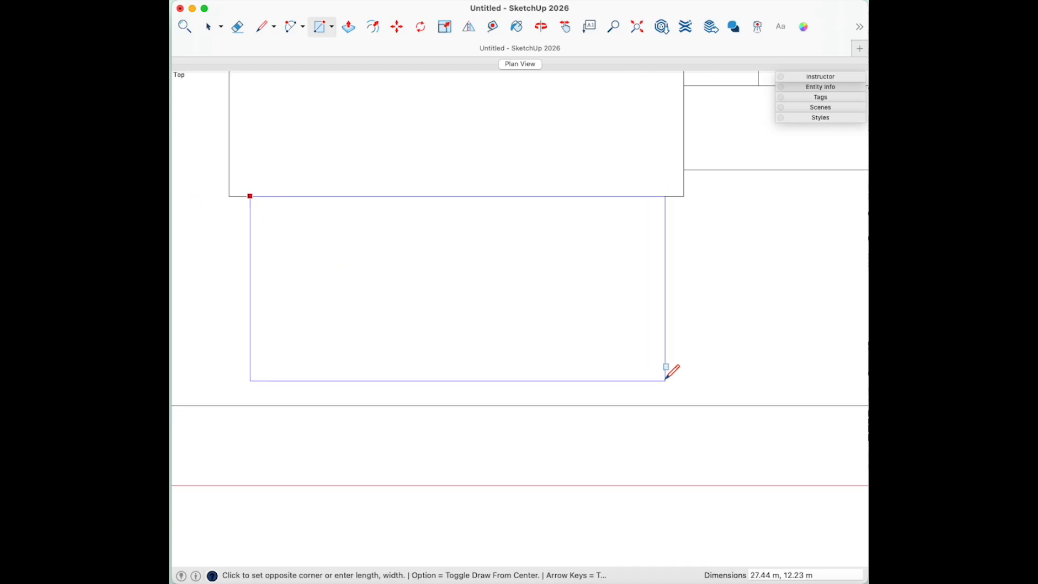
scroll(502, 380, "up", 1)
scroll(504, 378, "up", 1)
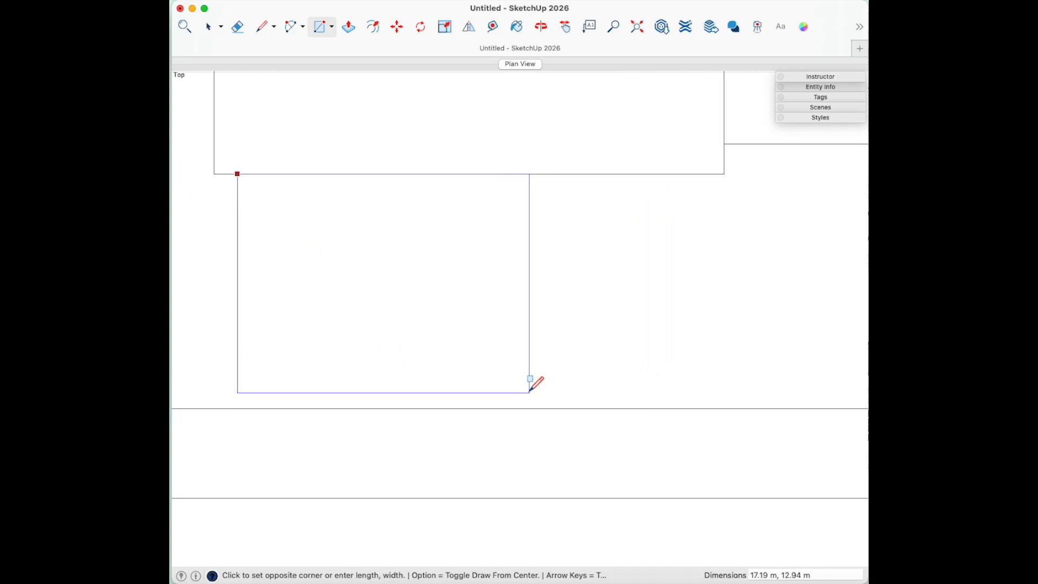
left_click(530, 393)
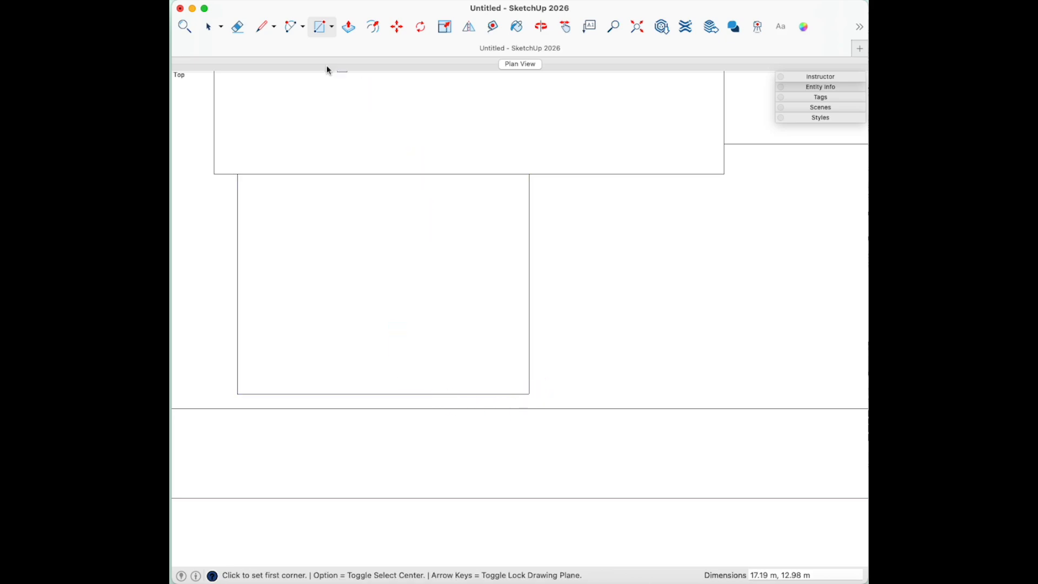
left_click(264, 28)
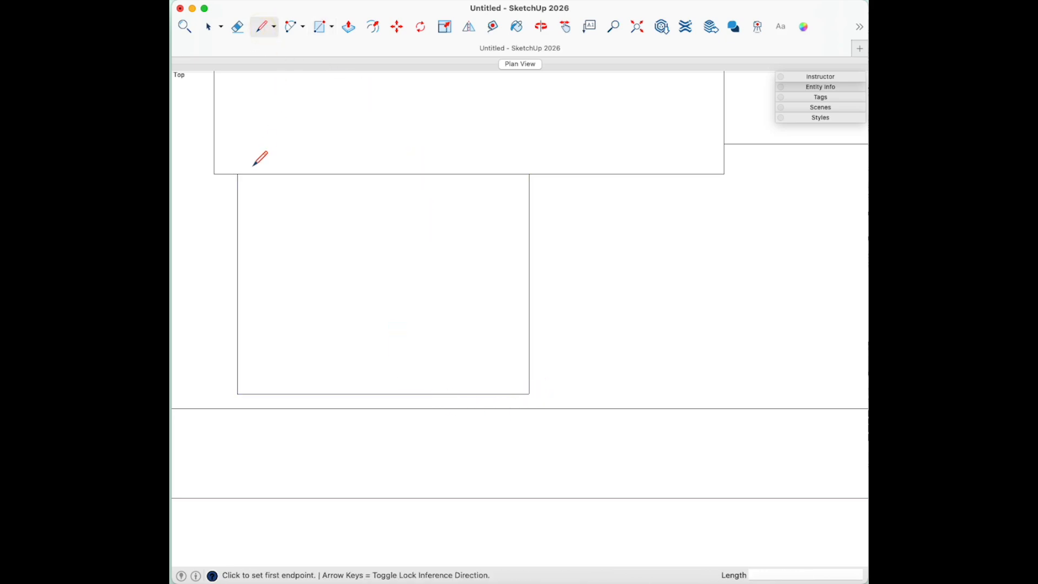
- Draw a vertical line to the bottom boundary, extend the bottom edge right, then drop 0.86 m
left_click(226, 174)
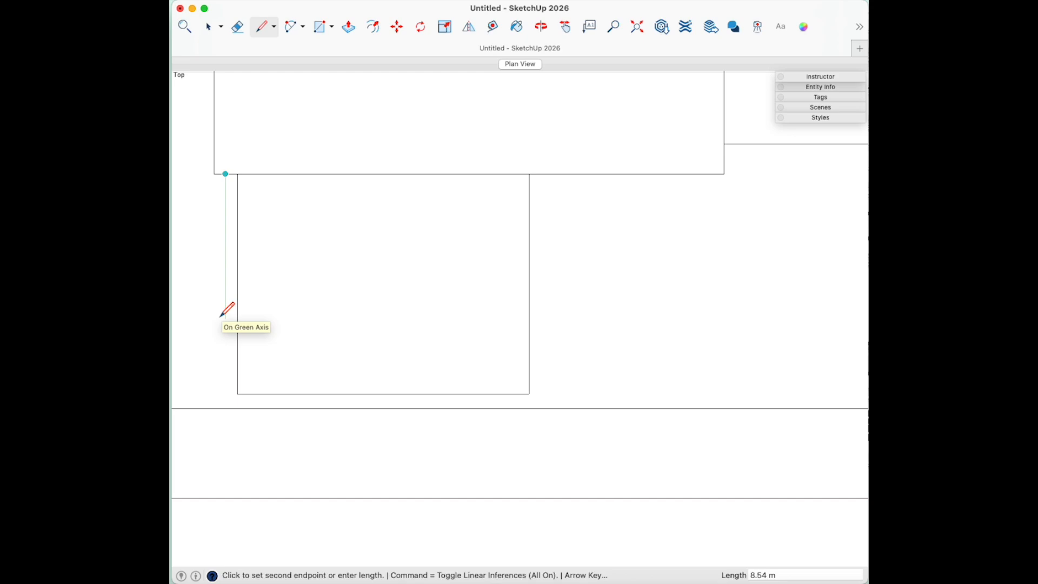
left_click(226, 408)
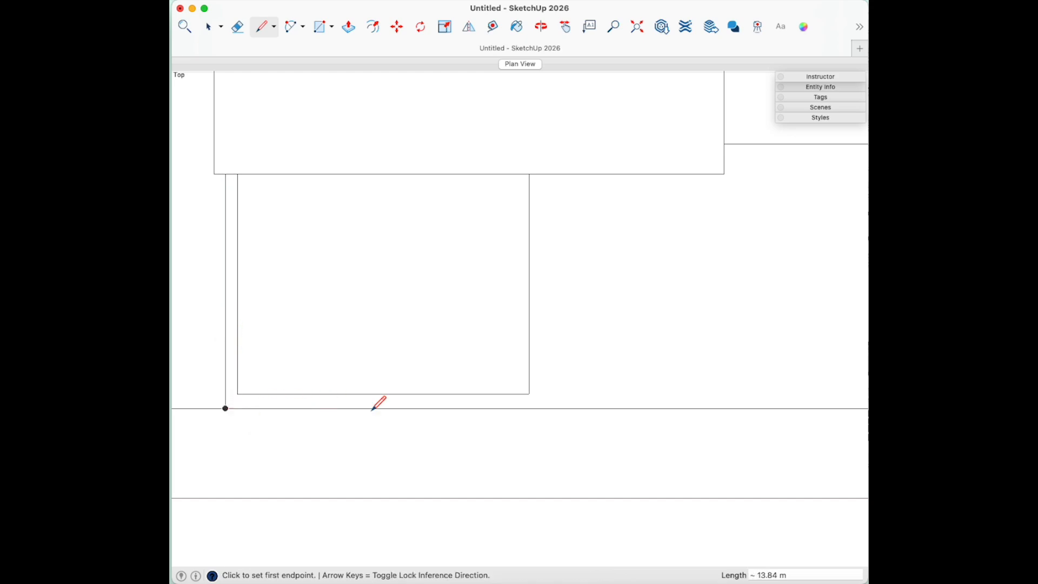
left_click(529, 394)
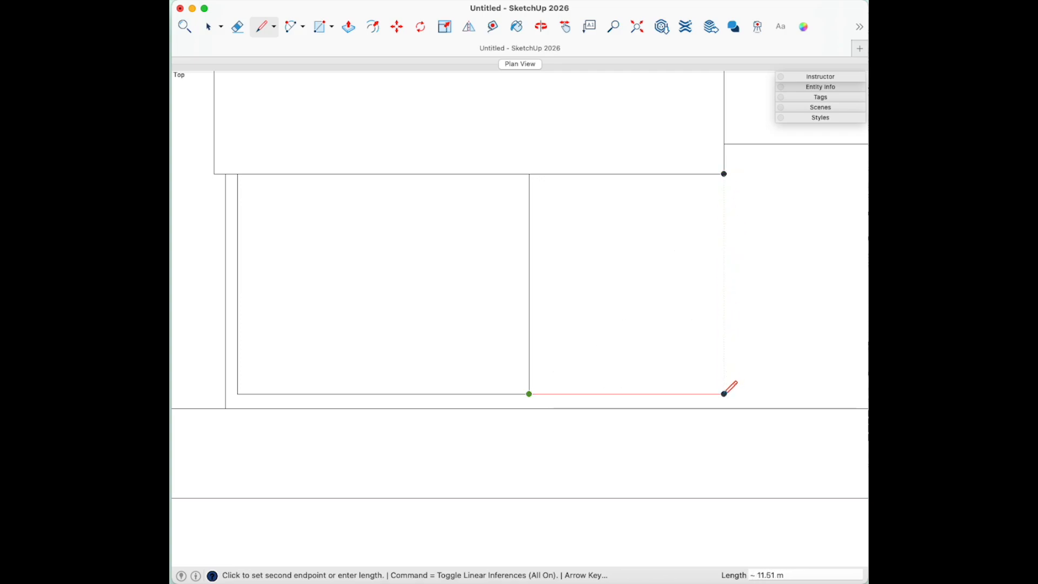
left_click(724, 394)
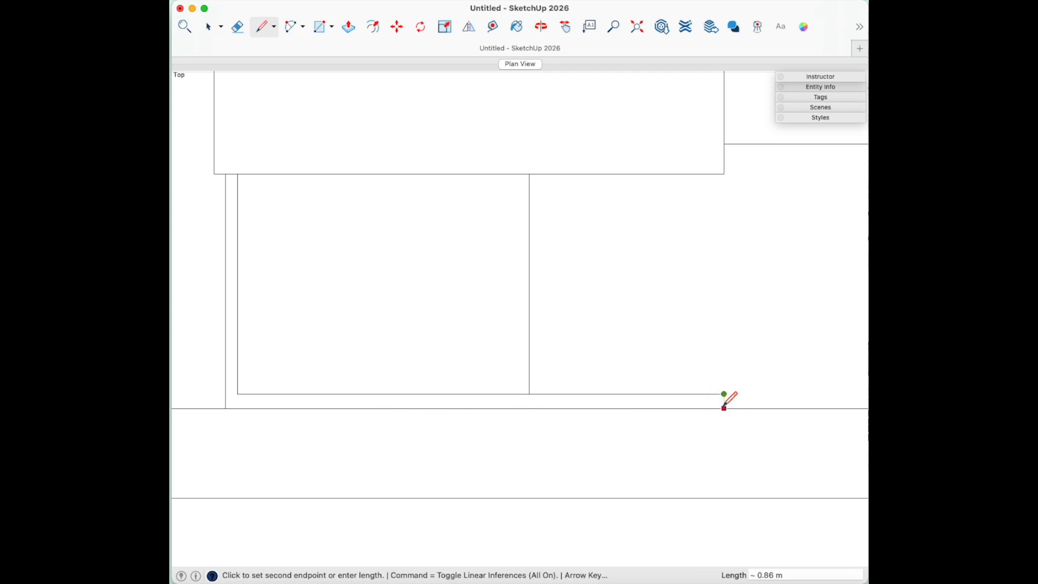
left_click(724, 409)
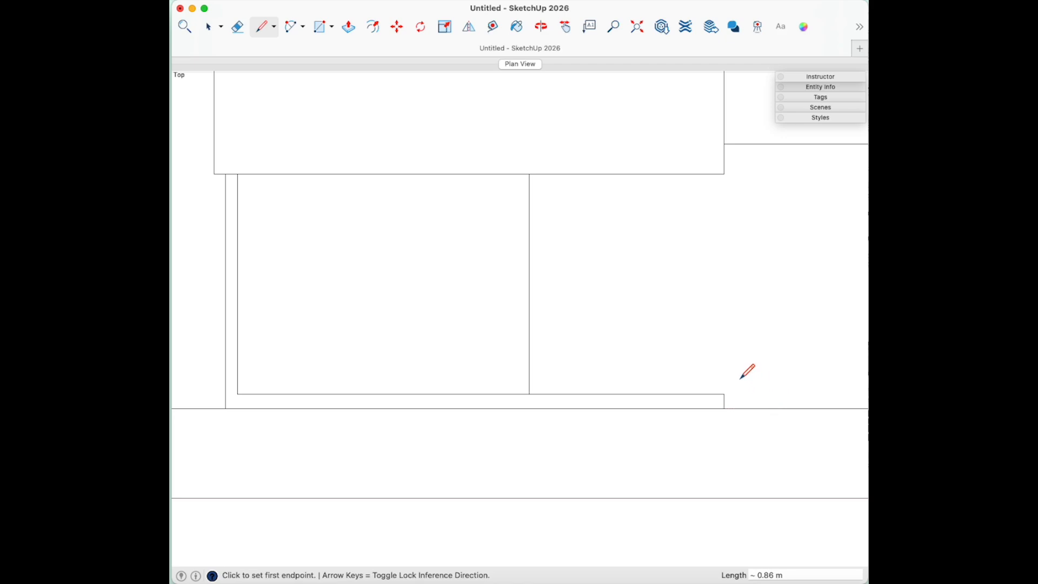
scroll(731, 321, "down", 8)
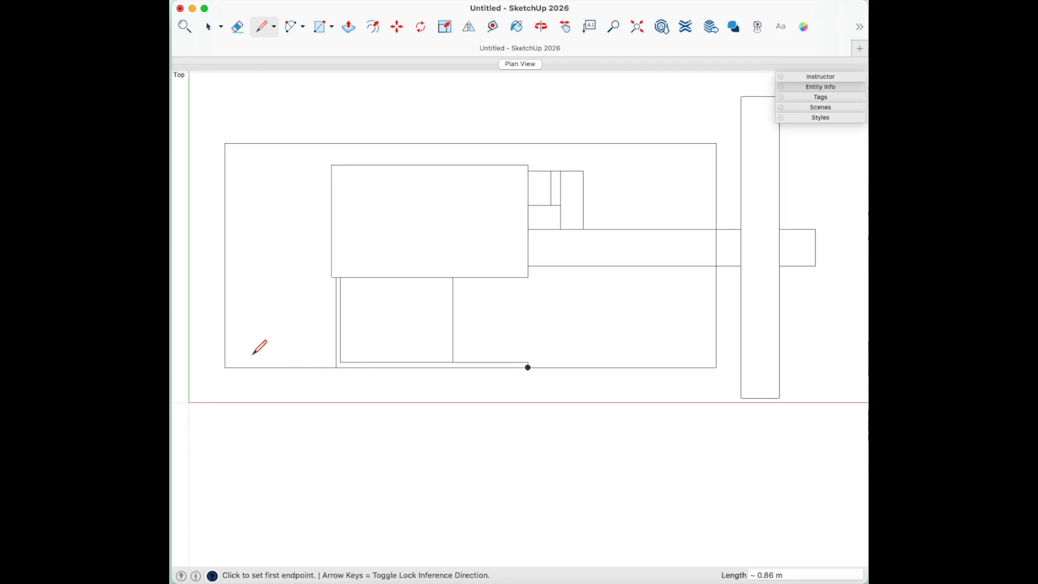
- Draw a vertical line just right of the tall rectangle, from above it to the bottom boundary
scroll(270, 372, "down", 4)
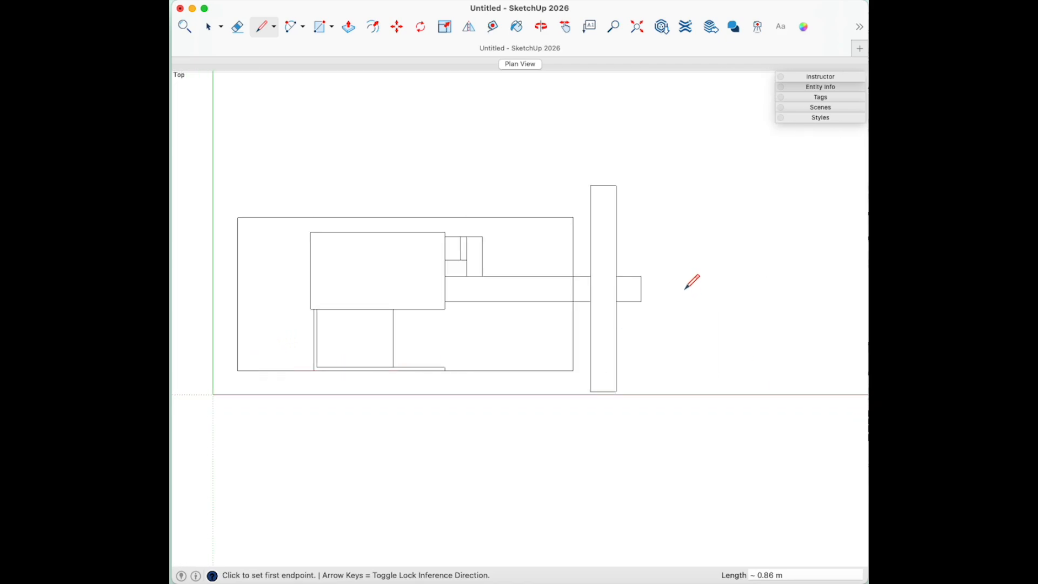
scroll(643, 285, "up", 2)
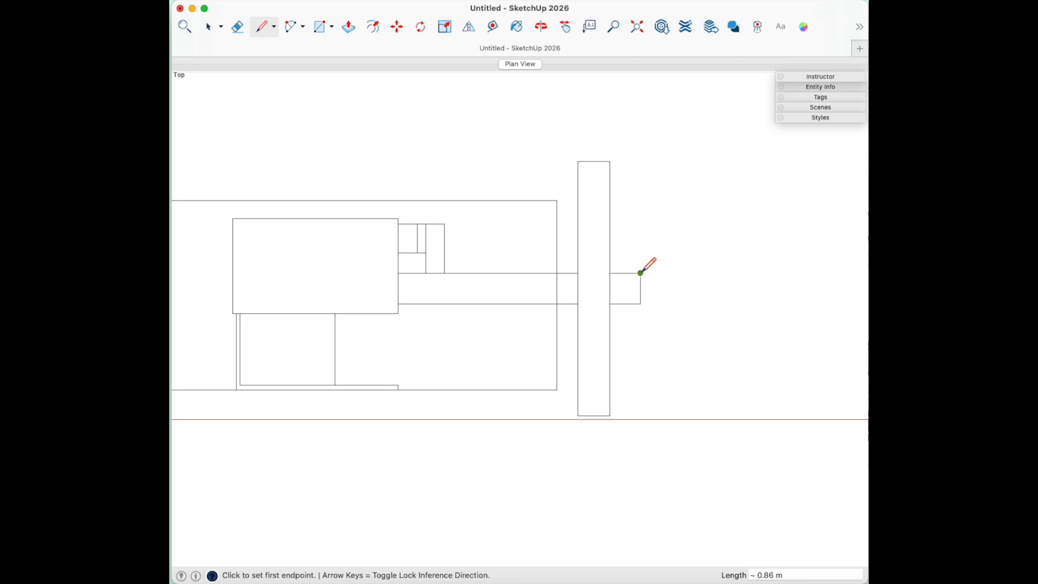
left_click(640, 273)
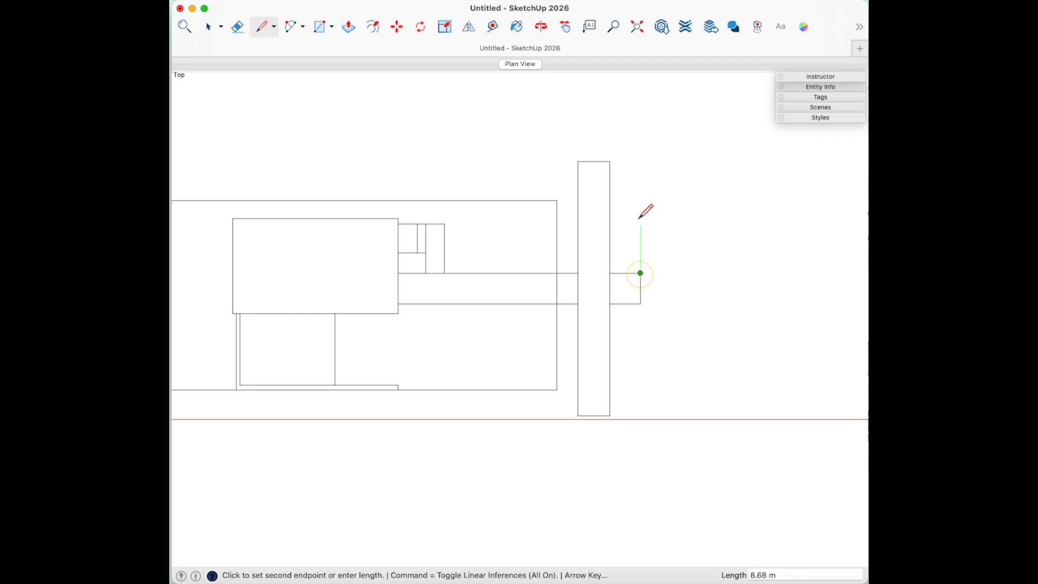
left_click(640, 158)
left_click(640, 304)
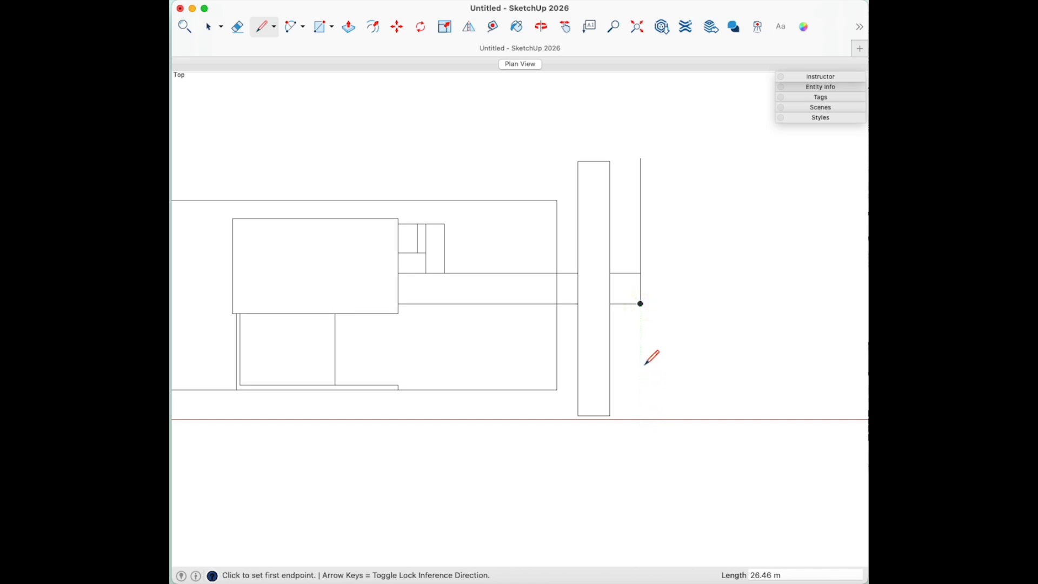
left_click(641, 416)
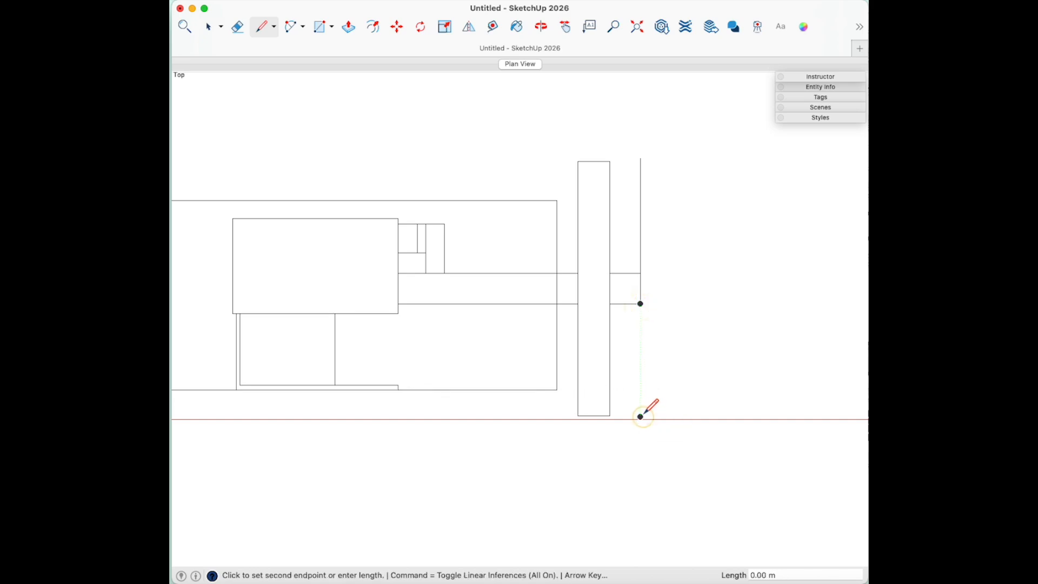
left_click(640, 304)
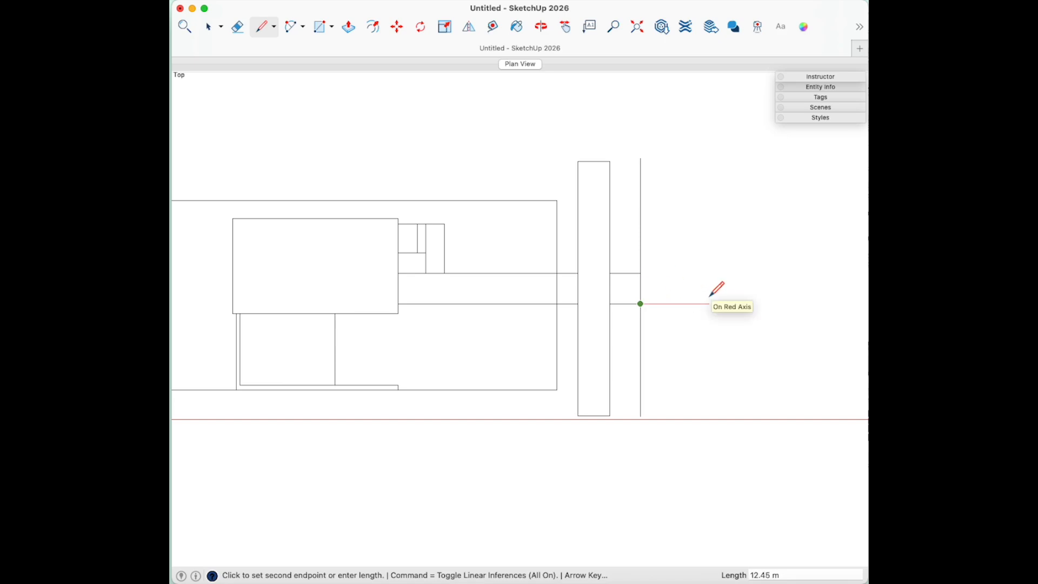
key("space")
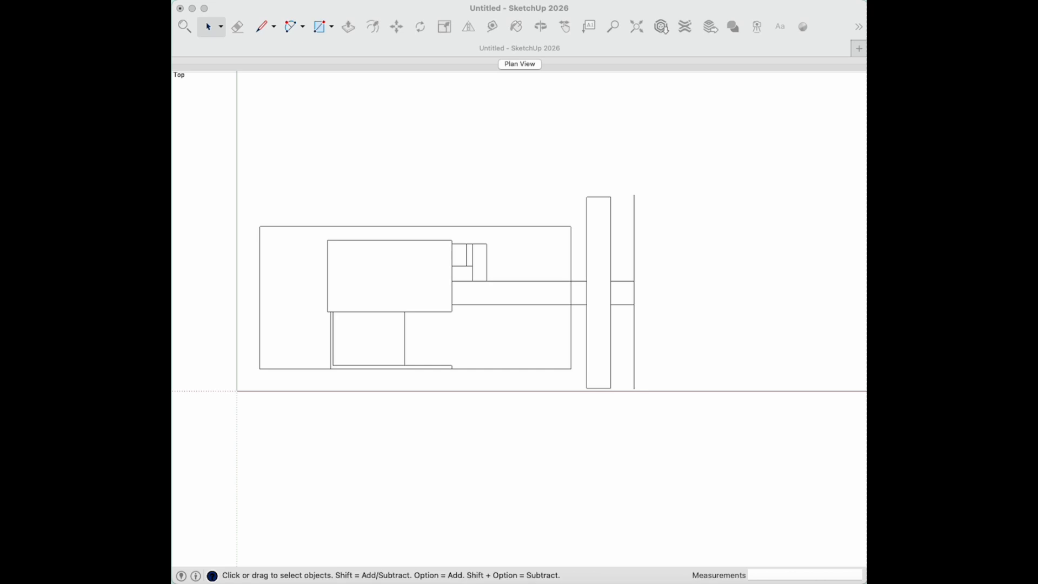
- Save the model to the Desktop as 'Assign 1A-first name-last name'.skp
key("super+Tab")
key("super+s")
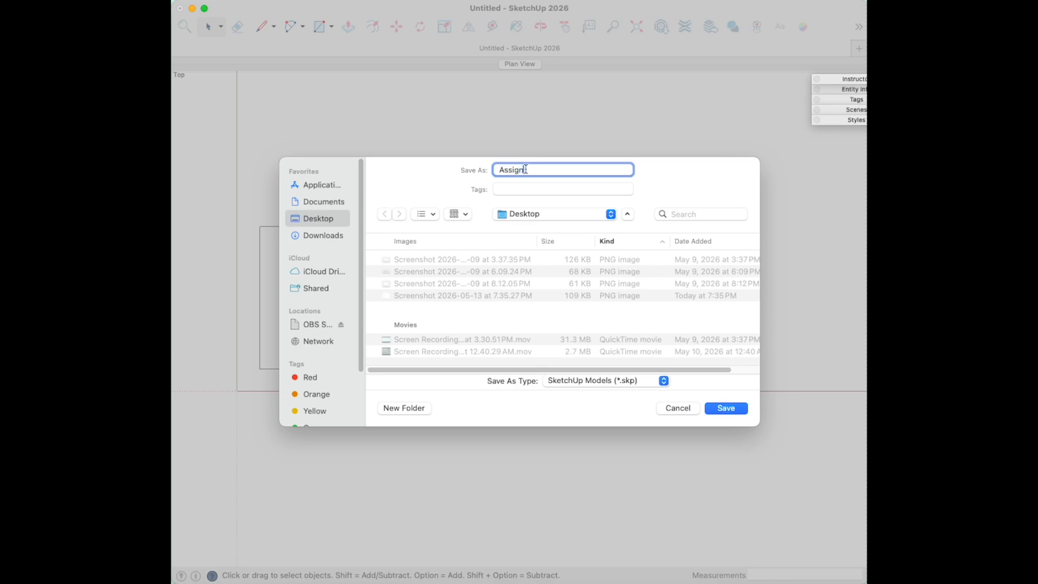
type("A-first name-last name")
left_click(729, 411)
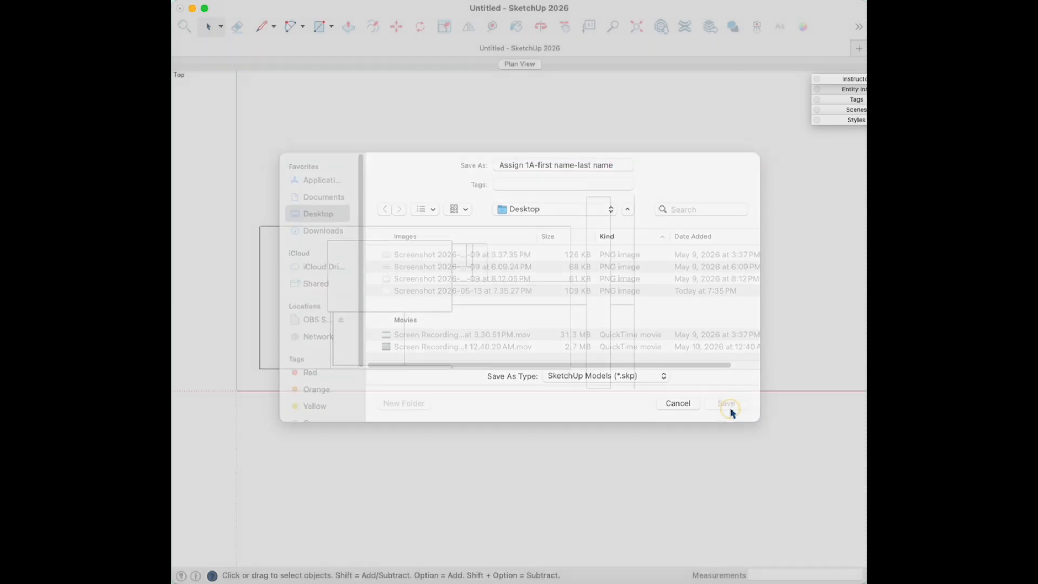